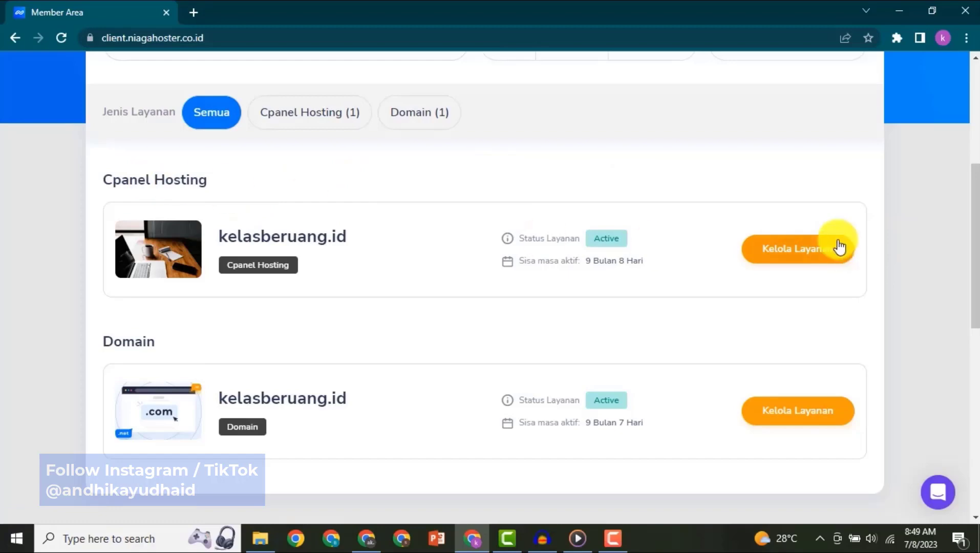
Step: Choose Kelola Layanan on the kelasberuang.id Cpanel Hosting card
{"action": "left_click", "coordinate": [803, 250]}
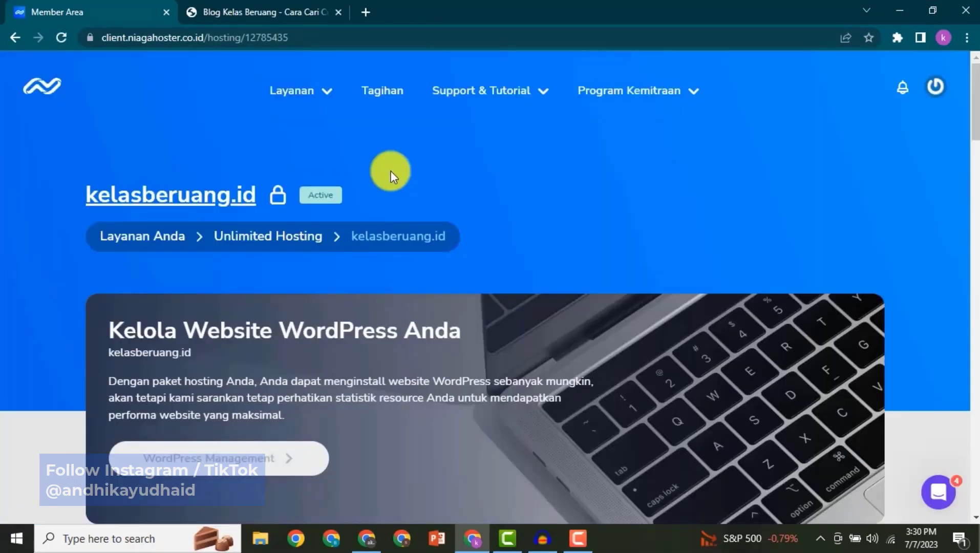
Step: Scroll to Quick Shortcut ke cPanel and open cPanel through the Subdomain tile
{"action": "scroll", "coordinate": [511, 181], "scroll_direction": "down", "scroll_amount": 8}
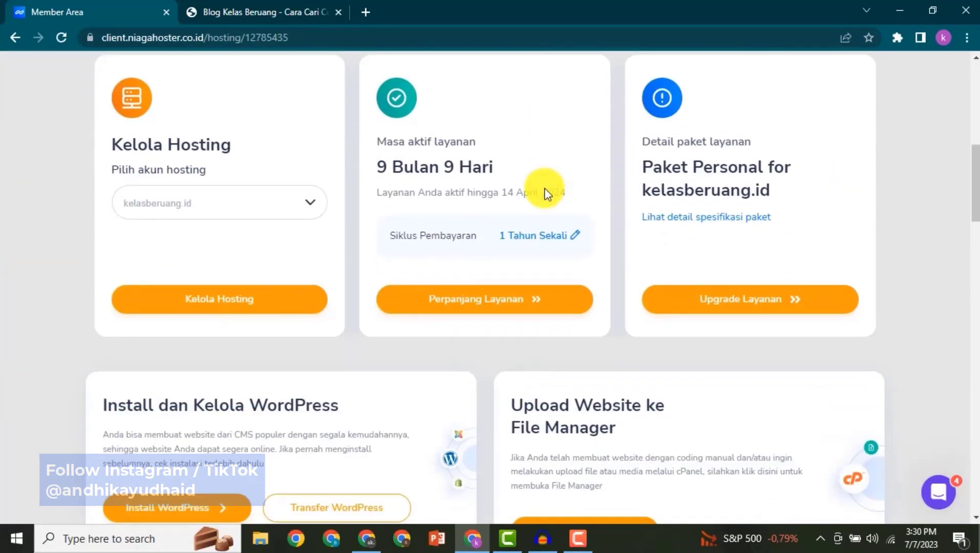
{"action": "scroll", "coordinate": [544, 187], "scroll_direction": "down", "scroll_amount": 7}
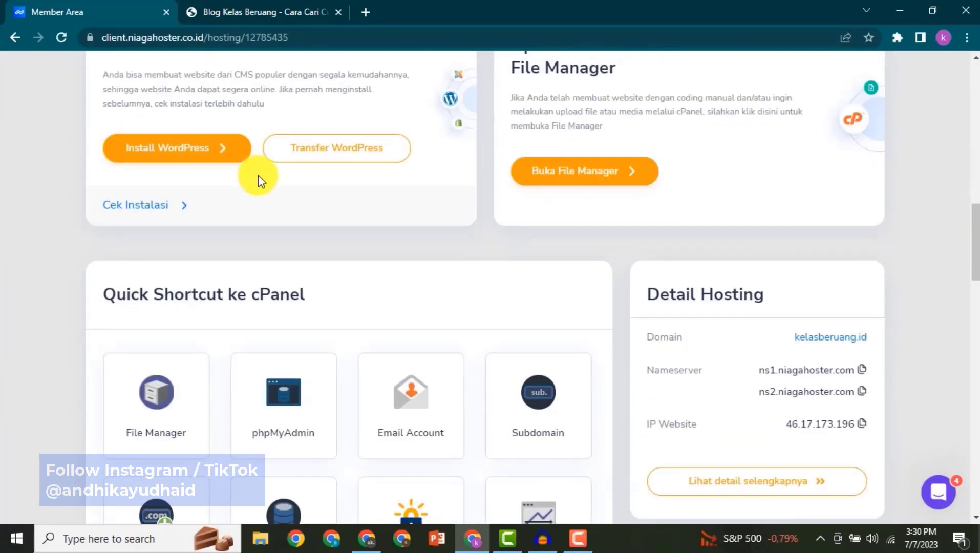
{"action": "scroll", "coordinate": [256, 174], "scroll_direction": "down", "scroll_amount": 1}
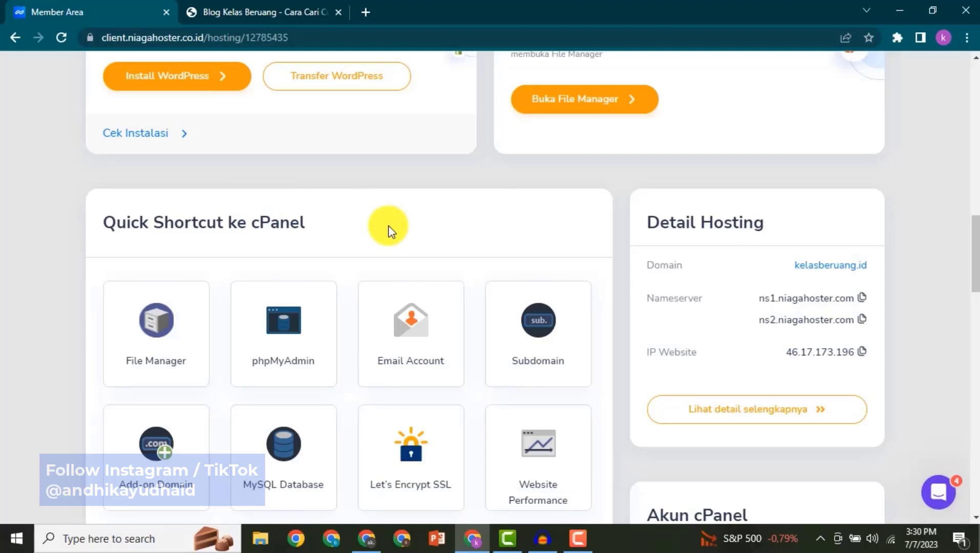
{"action": "scroll", "coordinate": [387, 229], "scroll_direction": "down", "scroll_amount": 2}
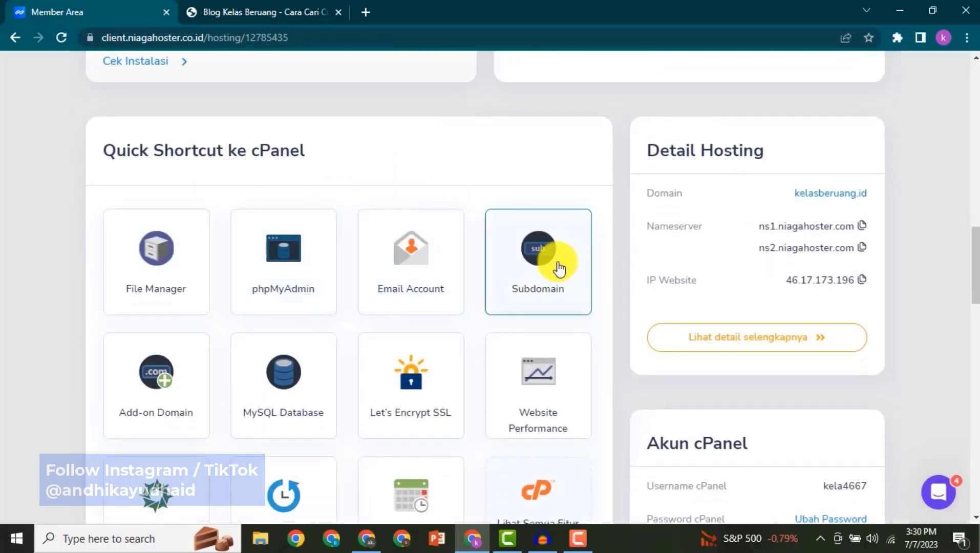
{"action": "left_click", "coordinate": [514, 251]}
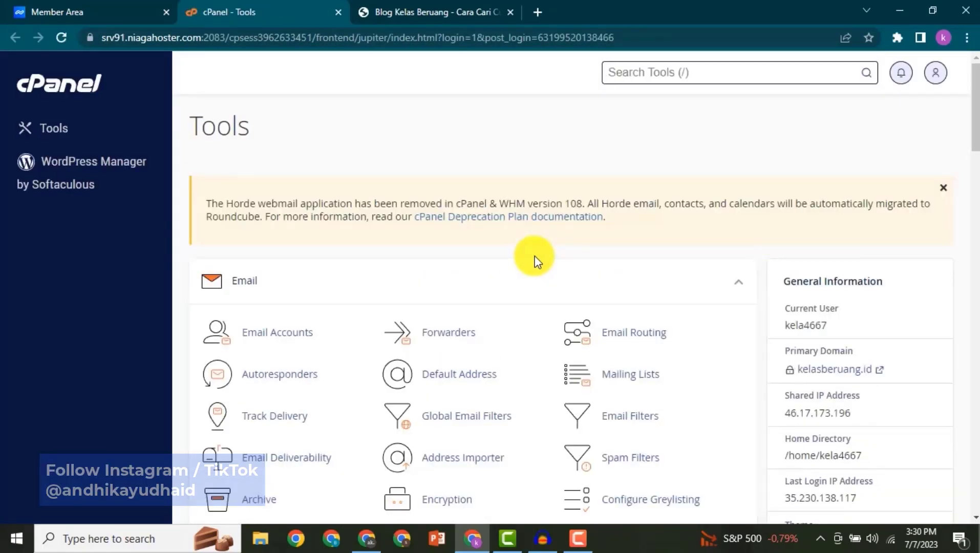
Step: Go to Domains, choose Create A New Domain, and focus the empty Domain field
{"action": "scroll", "coordinate": [535, 255], "scroll_direction": "down", "scroll_amount": 8}
{"action": "scroll", "coordinate": [534, 261], "scroll_direction": "down", "scroll_amount": 5}
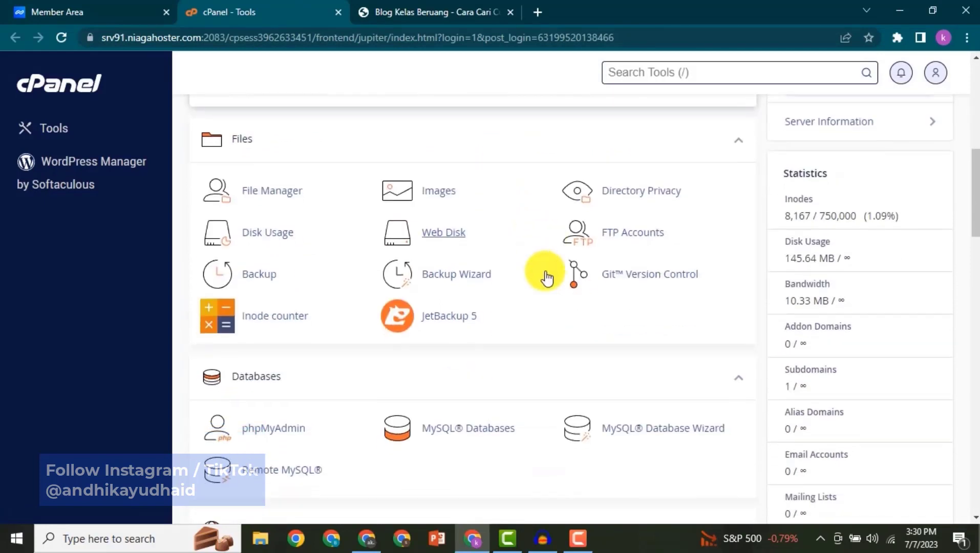
{"action": "left_click", "coordinate": [435, 328]}
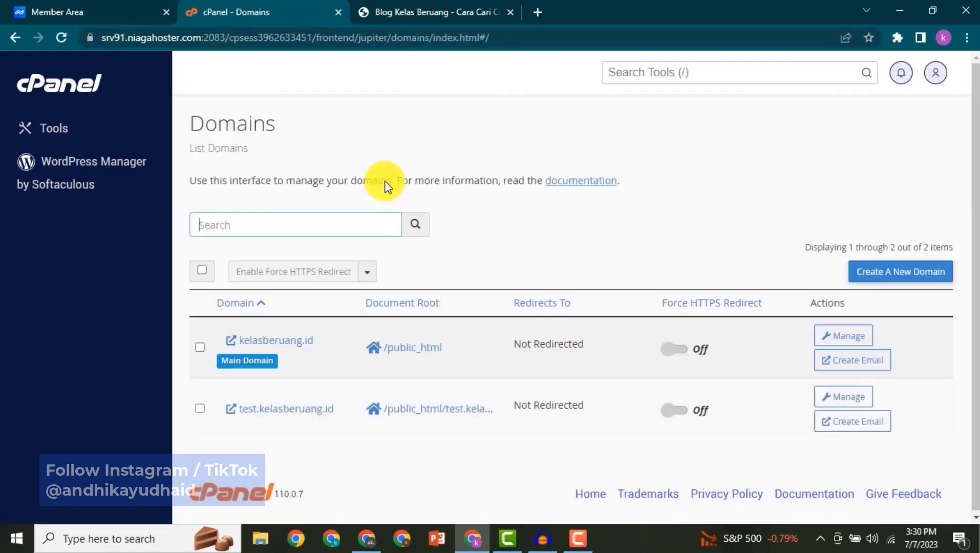
{"action": "left_click", "coordinate": [881, 276]}
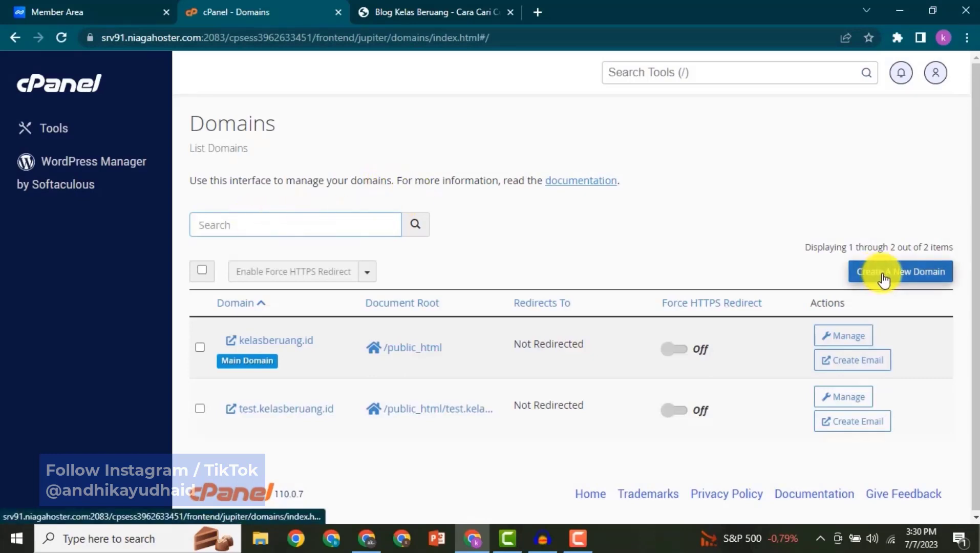
{"action": "left_click", "coordinate": [333, 301]}
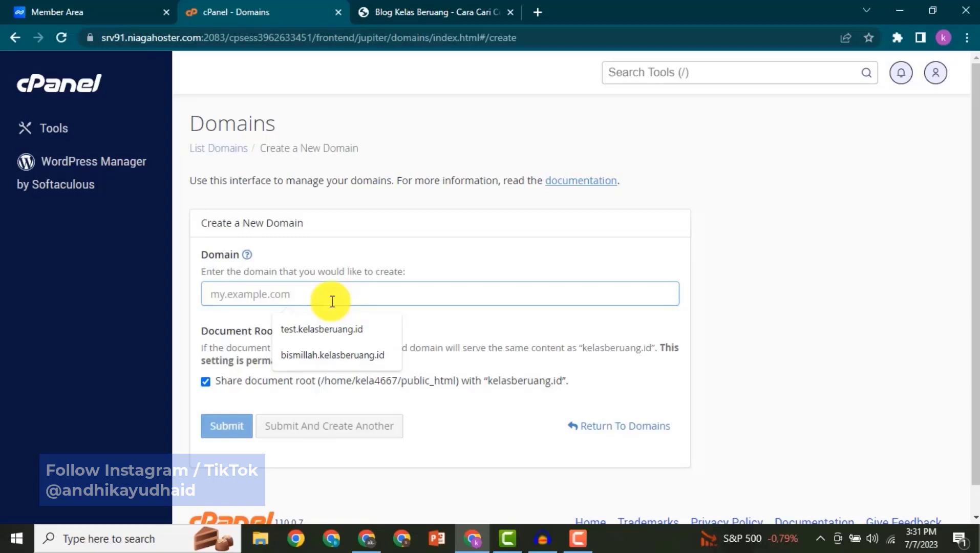
Step: Submit domain shop.kelasberuang.id with Share document root unchecked, so it gets its own folder
{"action": "type", "text": "shop."}
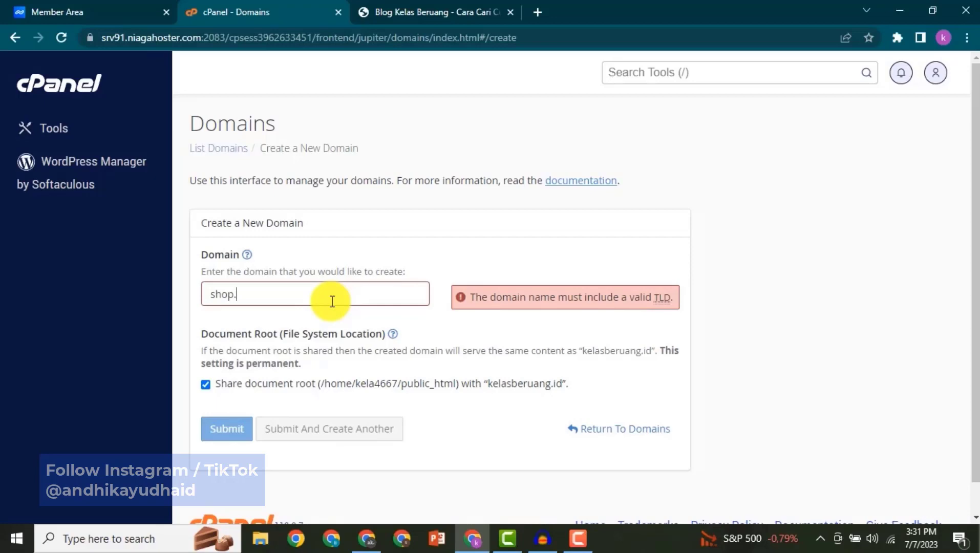
{"action": "type", "text": "kelasberuang.id"}
{"action": "left_click", "coordinate": [205, 381]}
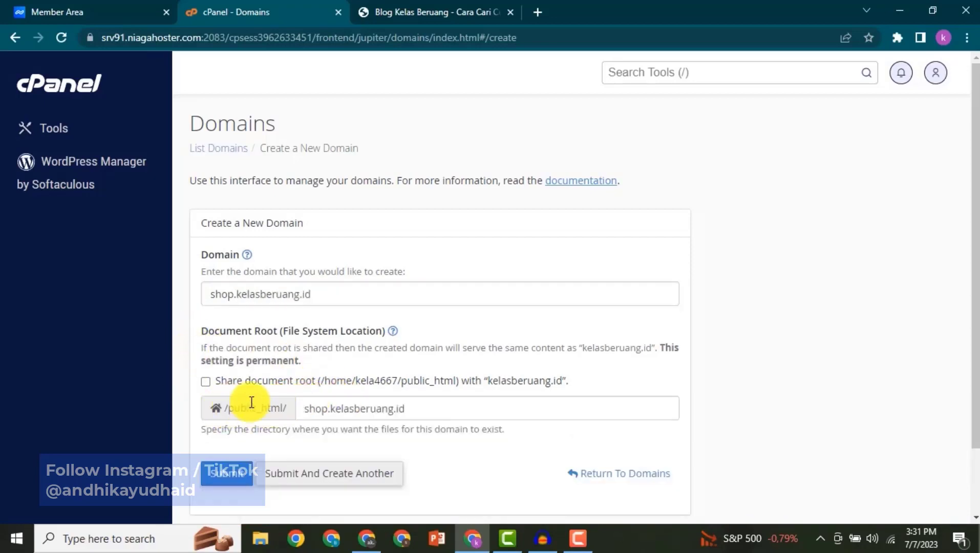
{"action": "scroll", "coordinate": [379, 389], "scroll_direction": "down", "scroll_amount": 2}
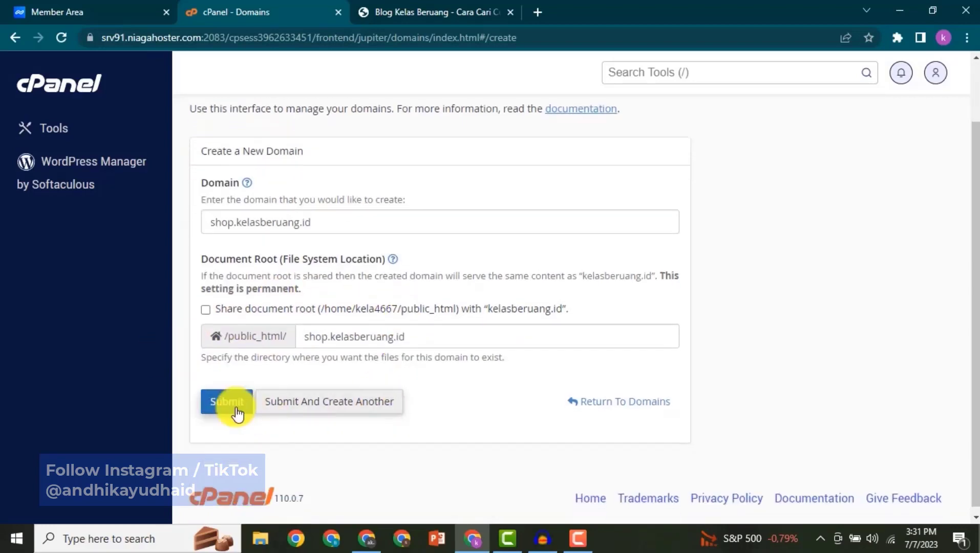
{"action": "left_click", "coordinate": [235, 404]}
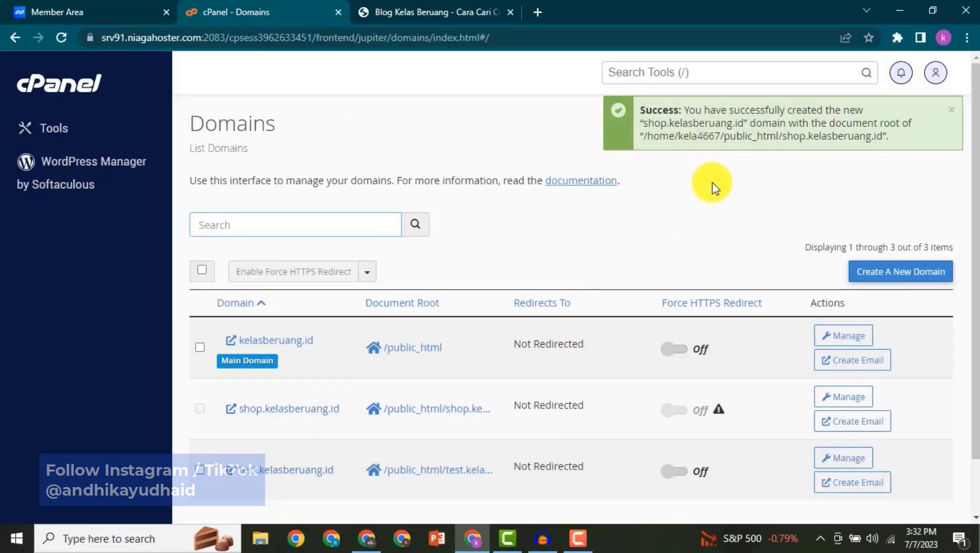
Step: Open shop.kelasberuang.id in a new tab to check it, then return to the cPanel domains list
{"action": "right_click", "coordinate": [336, 415]}
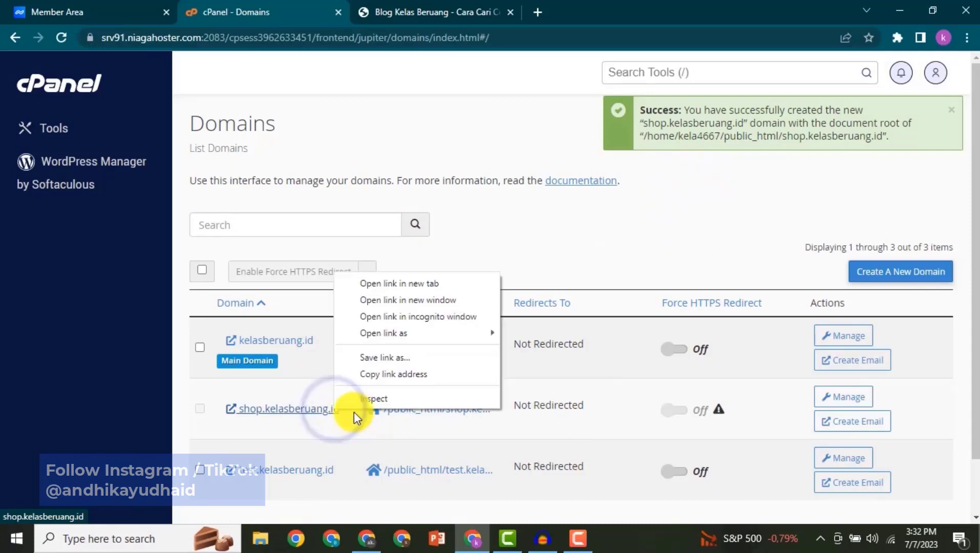
{"action": "left_click", "coordinate": [400, 283]}
{"action": "left_click", "coordinate": [400, 6]}
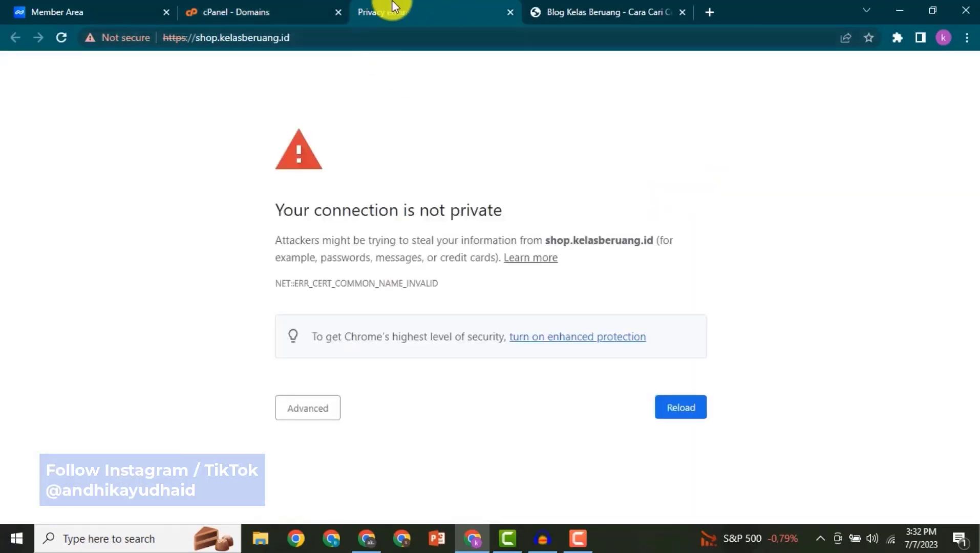
{"action": "left_click", "coordinate": [236, 12]}
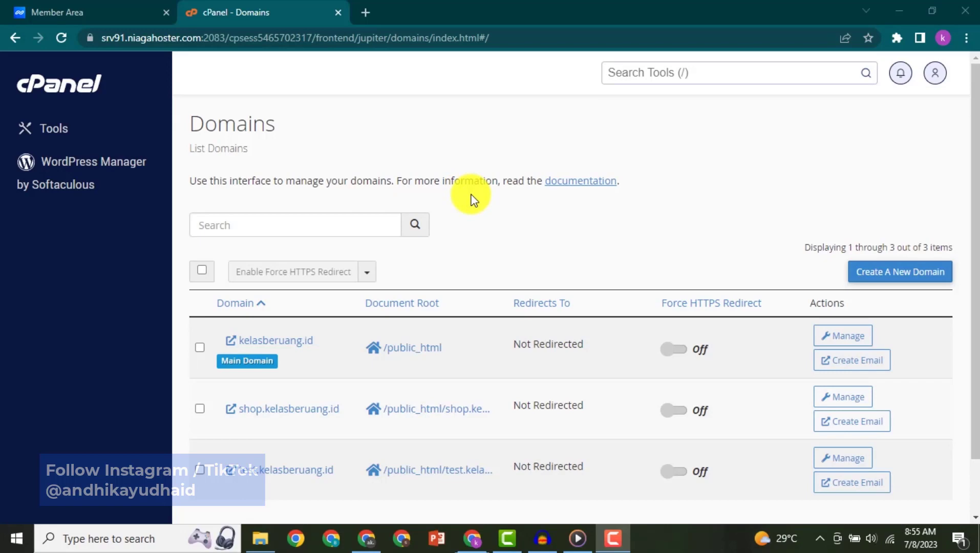
Step: From the cPanel home page, open WordPress in the Softaculous section
{"action": "left_click", "coordinate": [95, 90]}
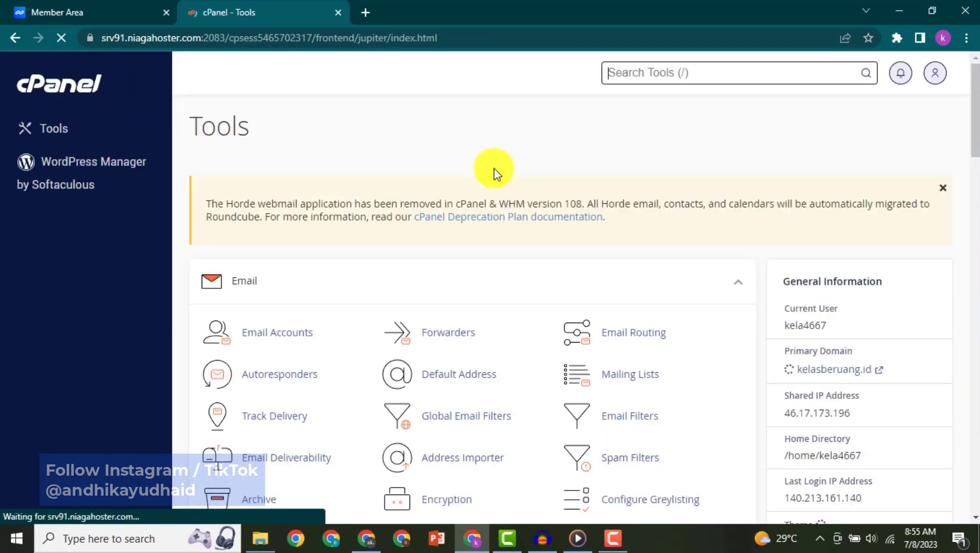
{"action": "scroll", "coordinate": [510, 221], "scroll_direction": "down", "scroll_amount": 15}
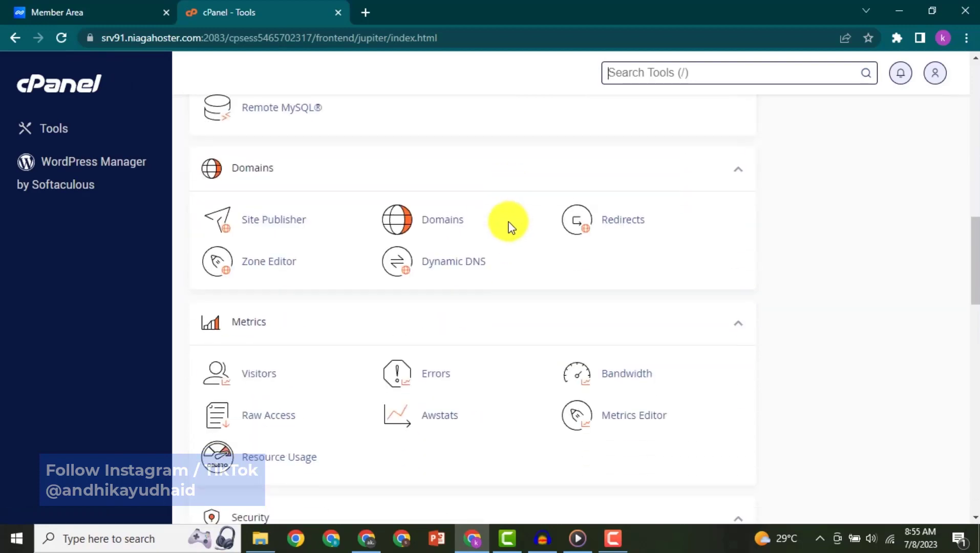
{"action": "scroll", "coordinate": [509, 223], "scroll_direction": "down", "scroll_amount": 20}
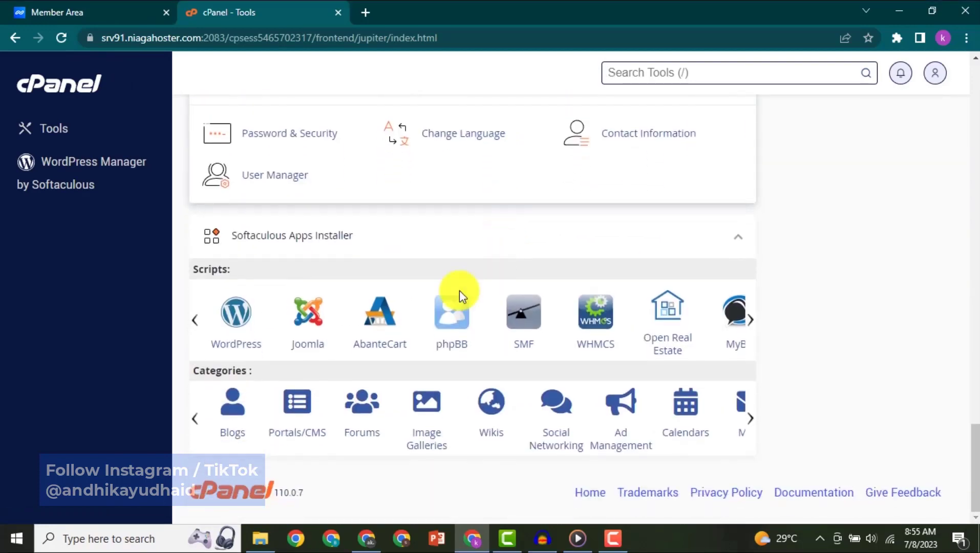
{"action": "left_click", "coordinate": [238, 315]}
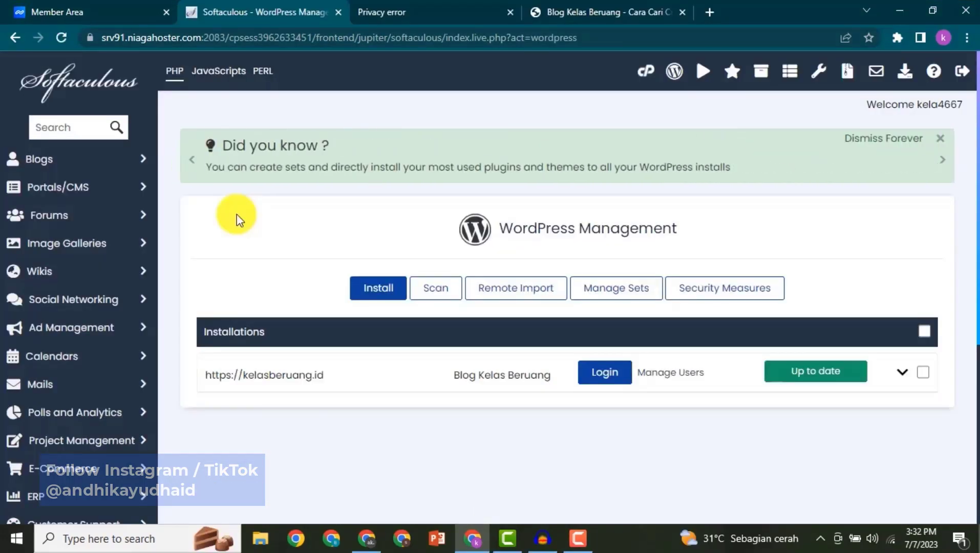
{"action": "left_click", "coordinate": [392, 292]}
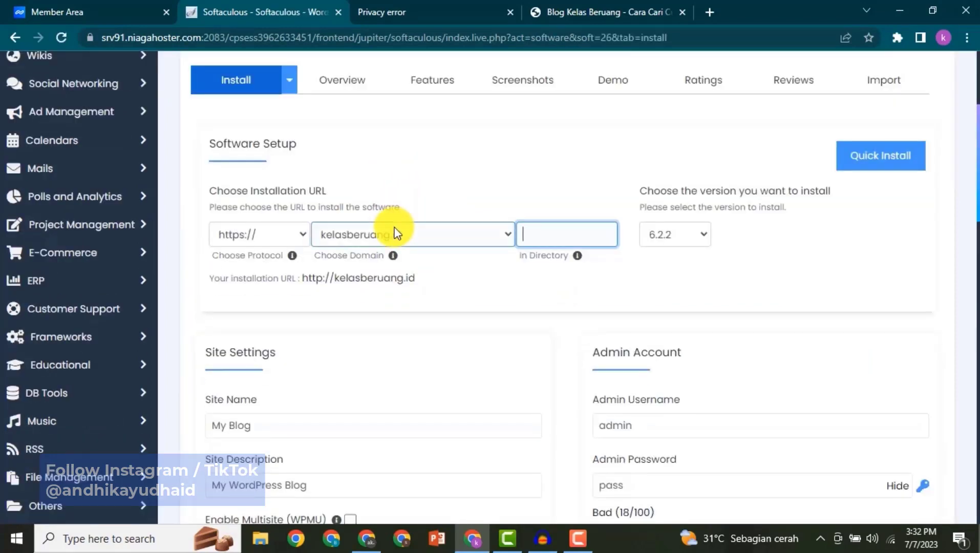
{"action": "left_click", "coordinate": [396, 233]}
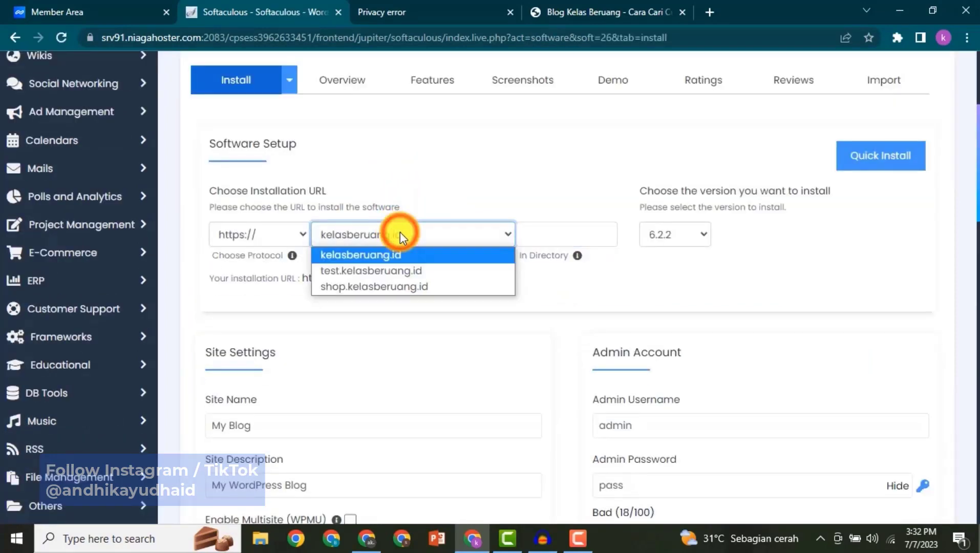
{"action": "left_click", "coordinate": [390, 288]}
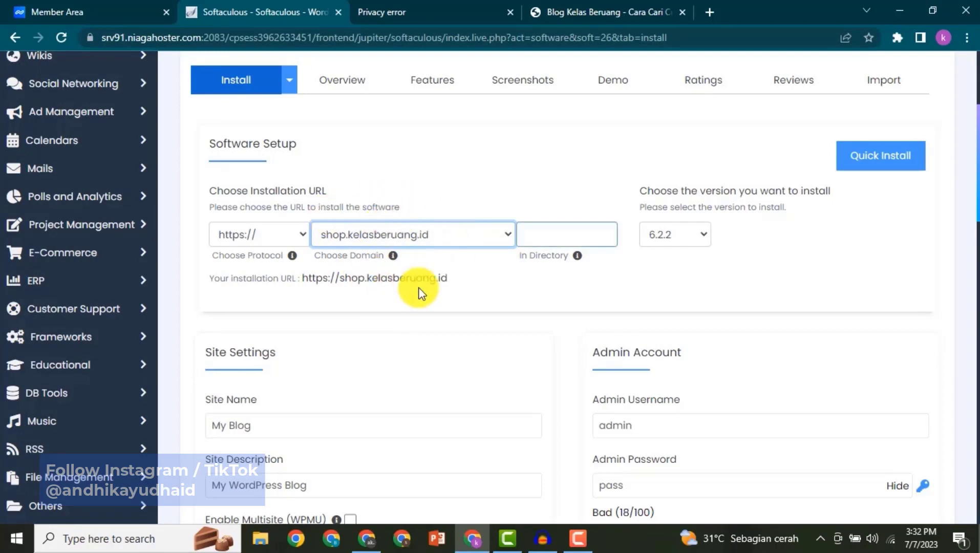
Step: Name the site Shopping with description kelasberuang, and fill in the admin email
{"action": "scroll", "coordinate": [440, 287], "scroll_direction": "down", "scroll_amount": 3}
{"action": "triple_click", "coordinate": [297, 281]}
{"action": "type", "text": "Shop"}
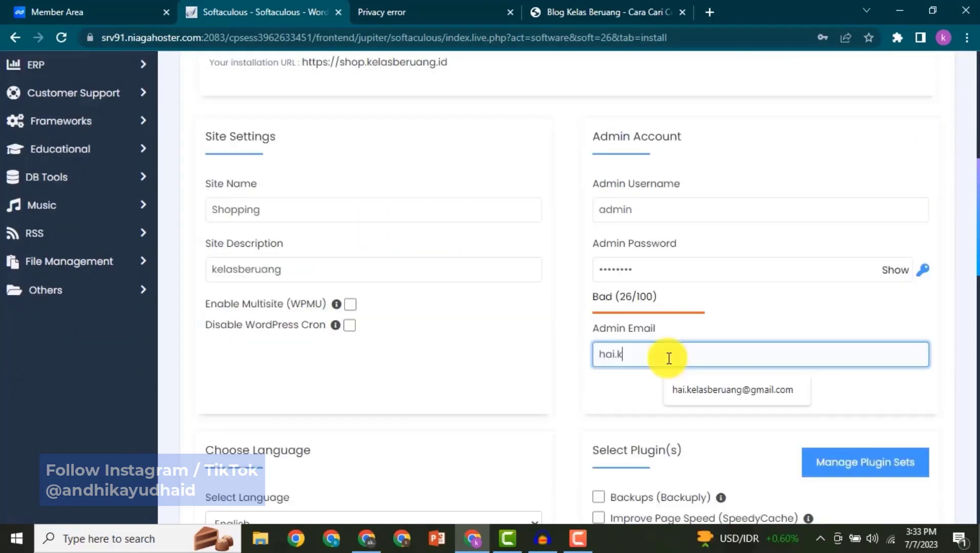
{"action": "type", "text": "elasberuang"}
{"action": "left_click", "coordinate": [686, 385]}
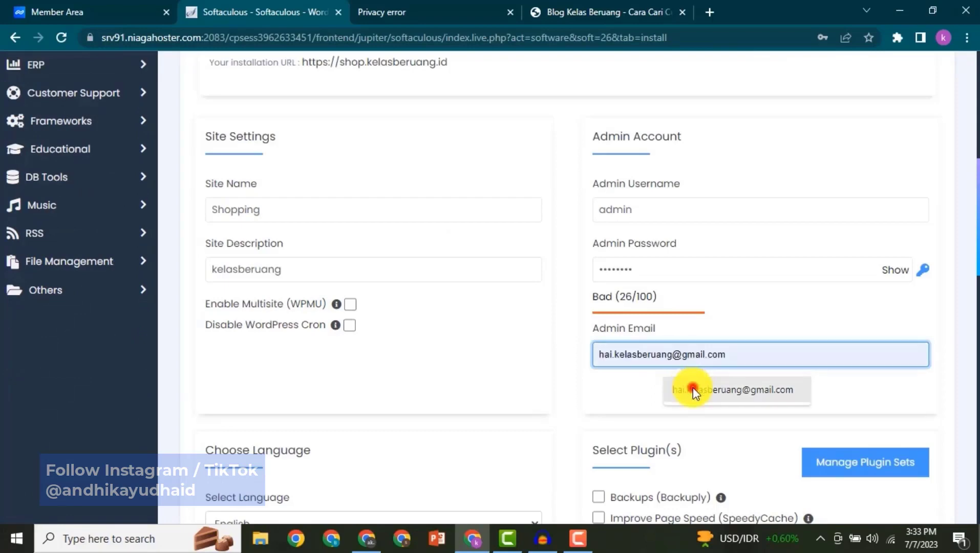
{"action": "left_click", "coordinate": [693, 388]}
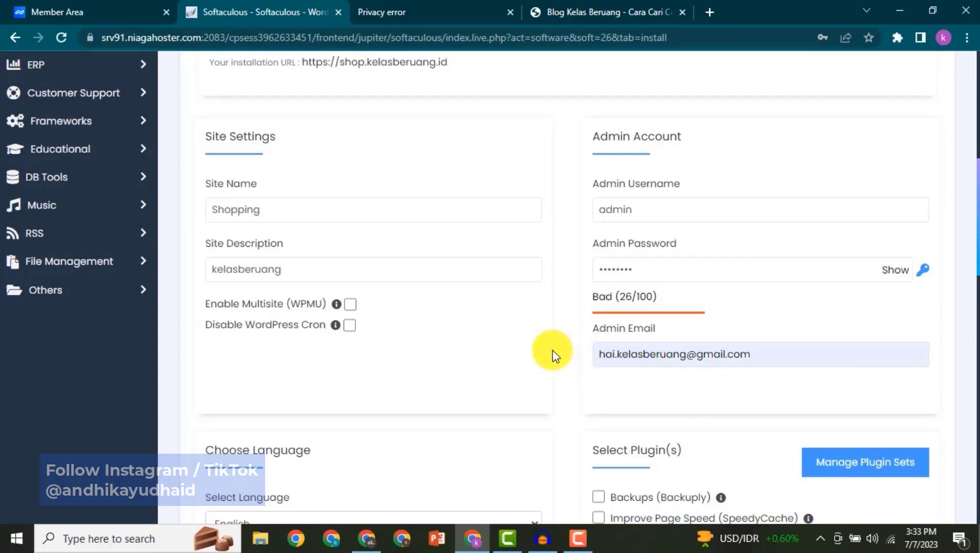
Step: Pick the Twenty Twenty-Three theme, enter the installation-details email, and start installing
{"action": "scroll", "coordinate": [840, 359], "scroll_direction": "down", "scroll_amount": 6}
{"action": "scroll", "coordinate": [840, 358], "scroll_direction": "down", "scroll_amount": 7}
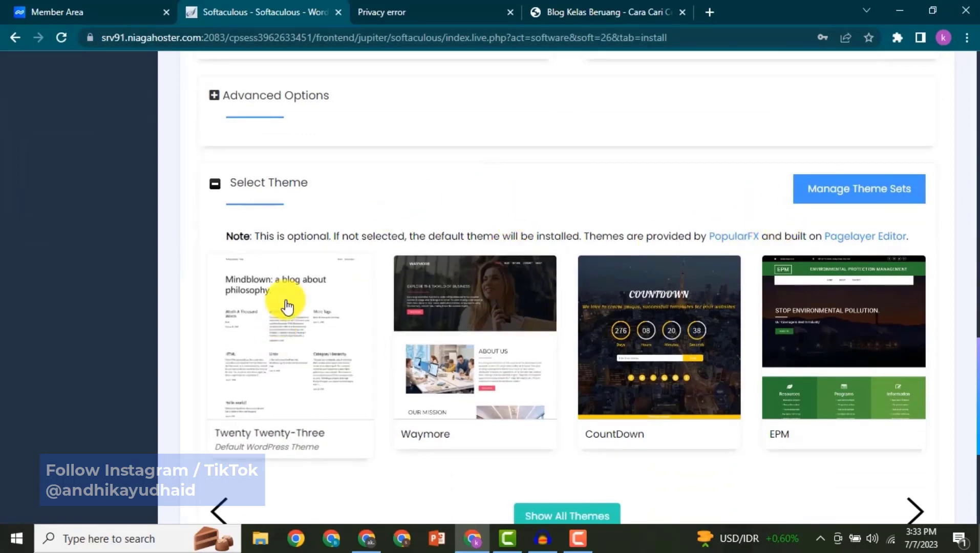
{"action": "left_click", "coordinate": [287, 358]}
{"action": "left_click", "coordinate": [604, 377]}
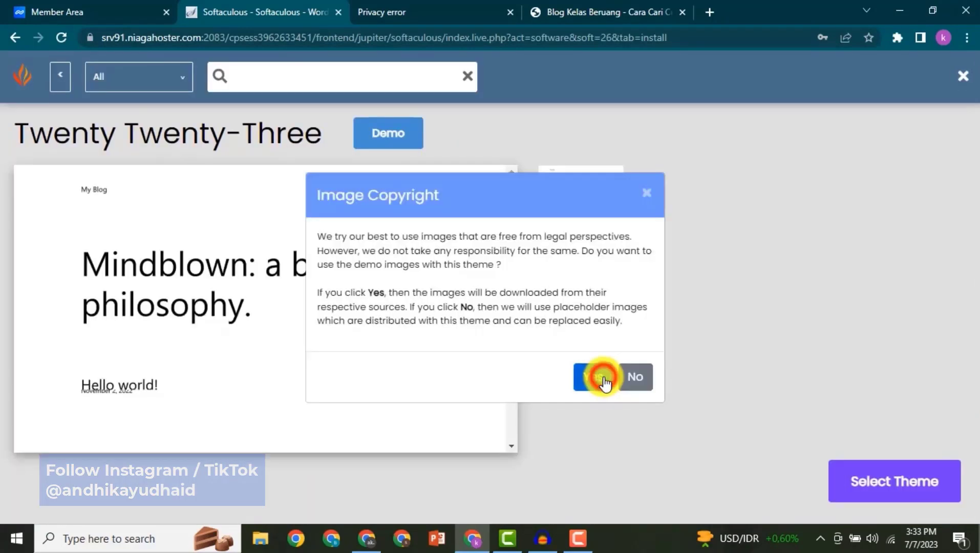
{"action": "scroll", "coordinate": [515, 241], "scroll_direction": "down", "scroll_amount": 4}
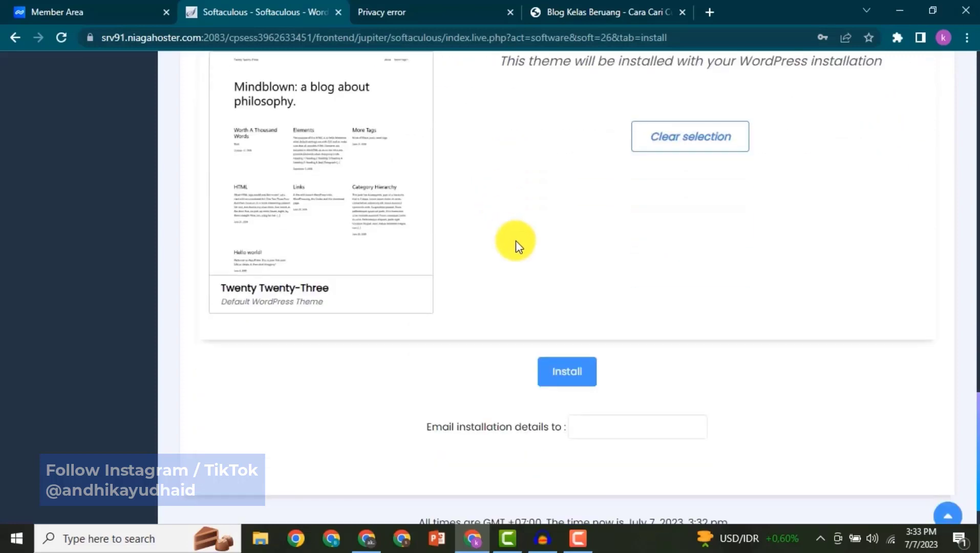
{"action": "left_click", "coordinate": [617, 376]}
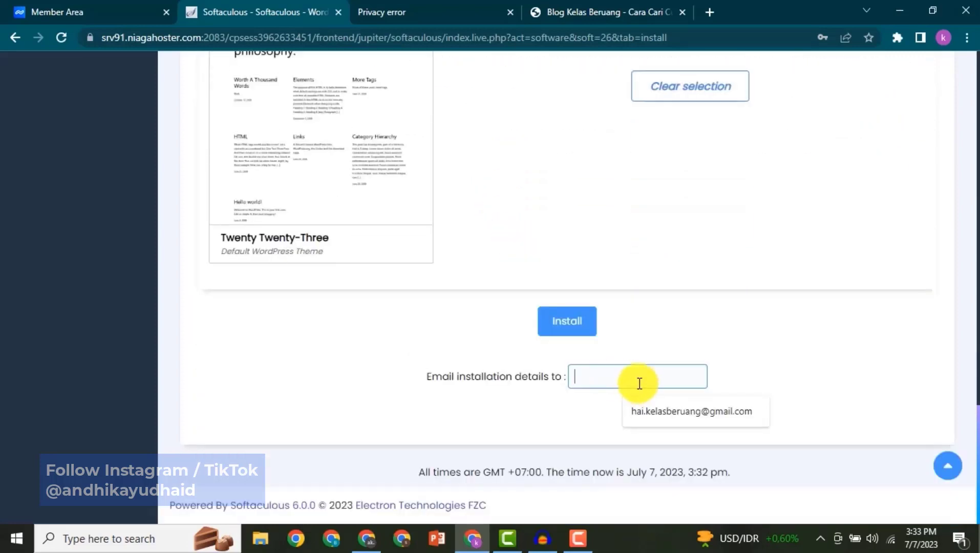
{"action": "left_click", "coordinate": [648, 411]}
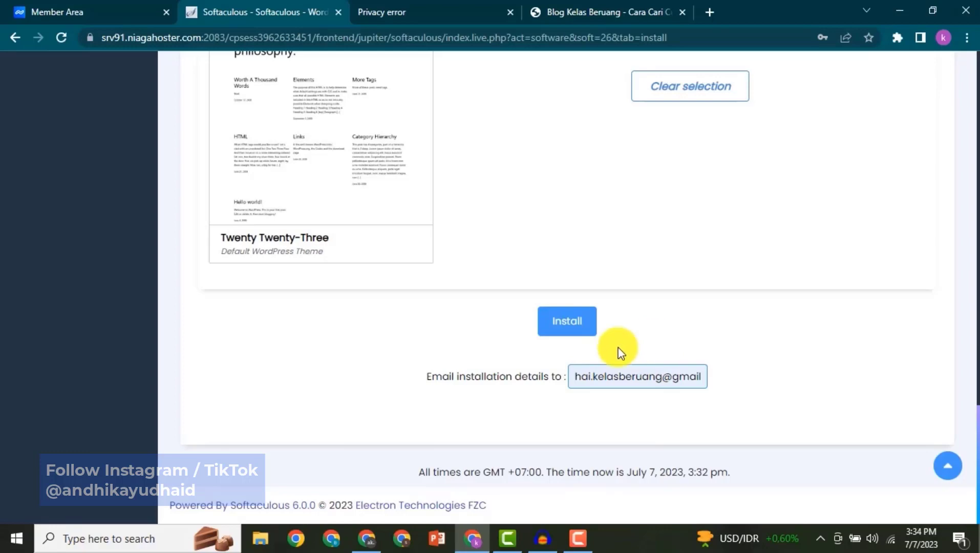
{"action": "key", "text": "Return"}
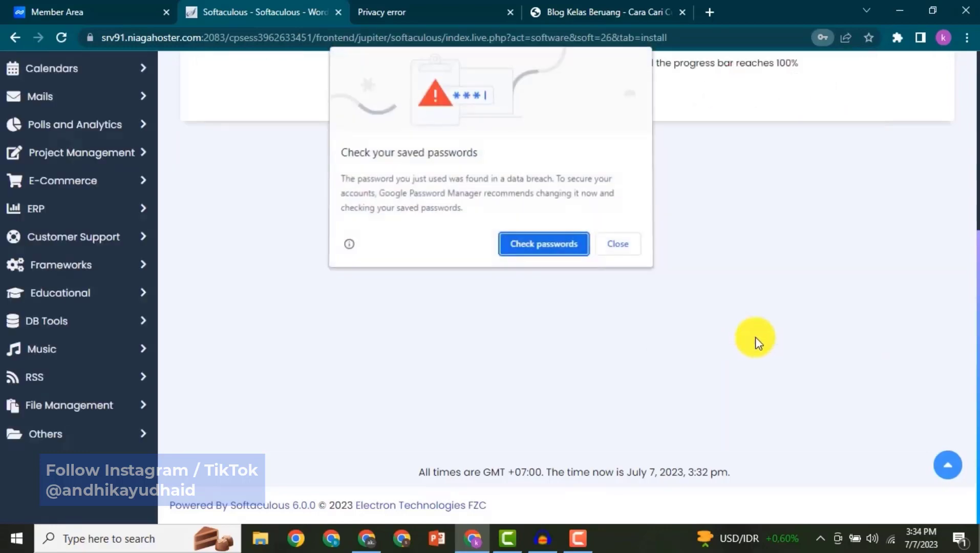
{"action": "left_click", "coordinate": [630, 250]}
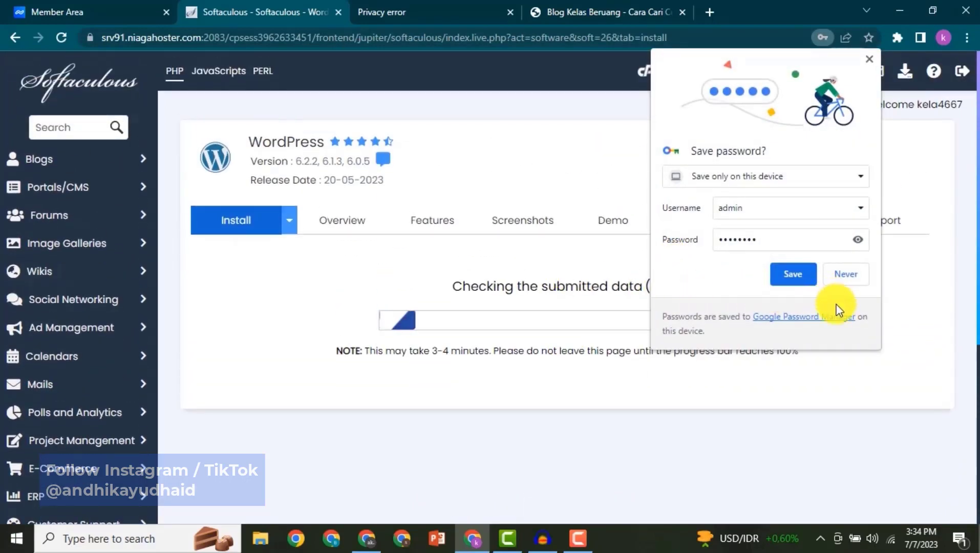
{"action": "left_click", "coordinate": [793, 275]}
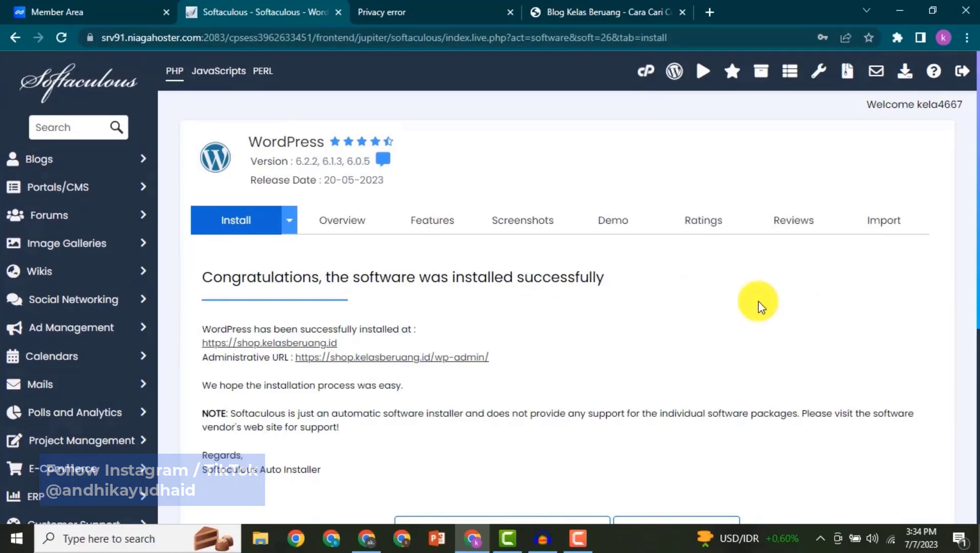
{"action": "scroll", "coordinate": [426, 295], "scroll_direction": "down", "scroll_amount": 1}
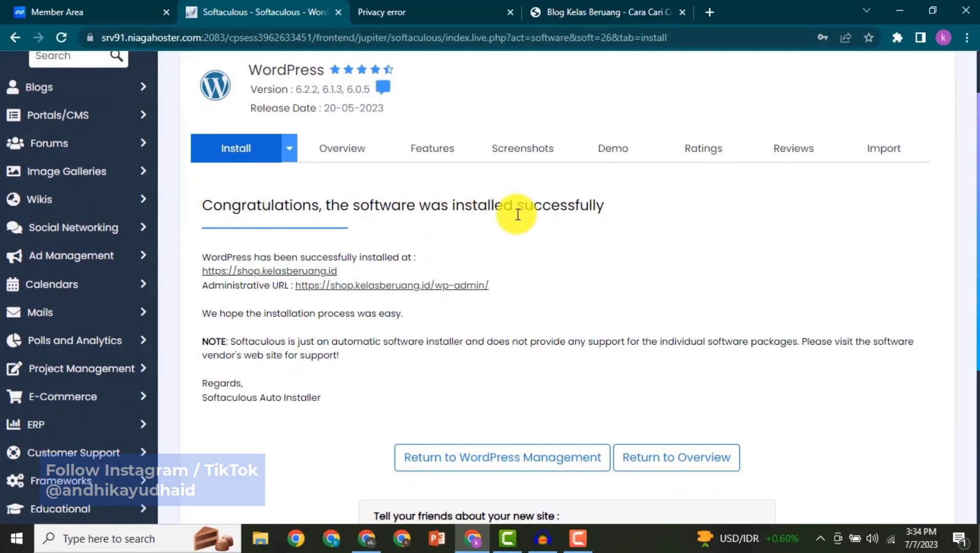
{"action": "right_click", "coordinate": [311, 275]}
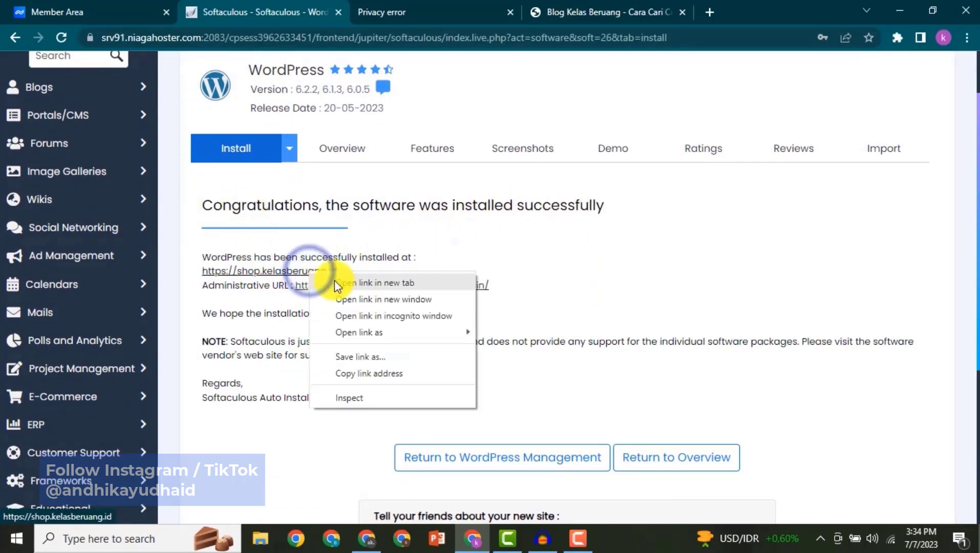
{"action": "left_click", "coordinate": [338, 282]}
Step: Switch to the Shopping tab and scroll through the One.Shoes homepage, then back to the top
{"action": "left_click", "coordinate": [393, 3]}
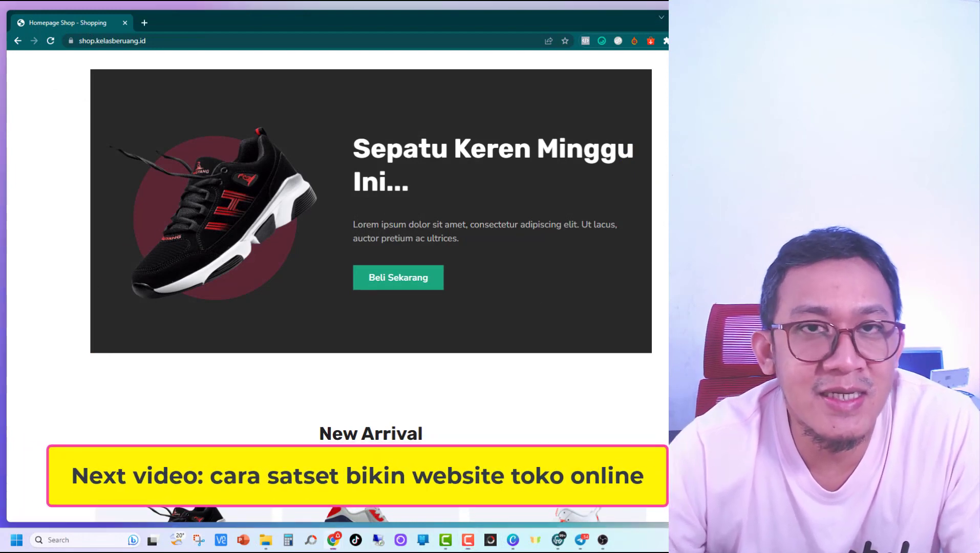
{"action": "scroll", "coordinate": [548, 234], "scroll_direction": "down", "scroll_amount": 3}
{"action": "scroll", "coordinate": [547, 235], "scroll_direction": "down", "scroll_amount": 4}
{"action": "scroll", "coordinate": [547, 235], "scroll_direction": "down", "scroll_amount": 4}
{"action": "scroll", "coordinate": [547, 235], "scroll_direction": "down", "scroll_amount": 8}
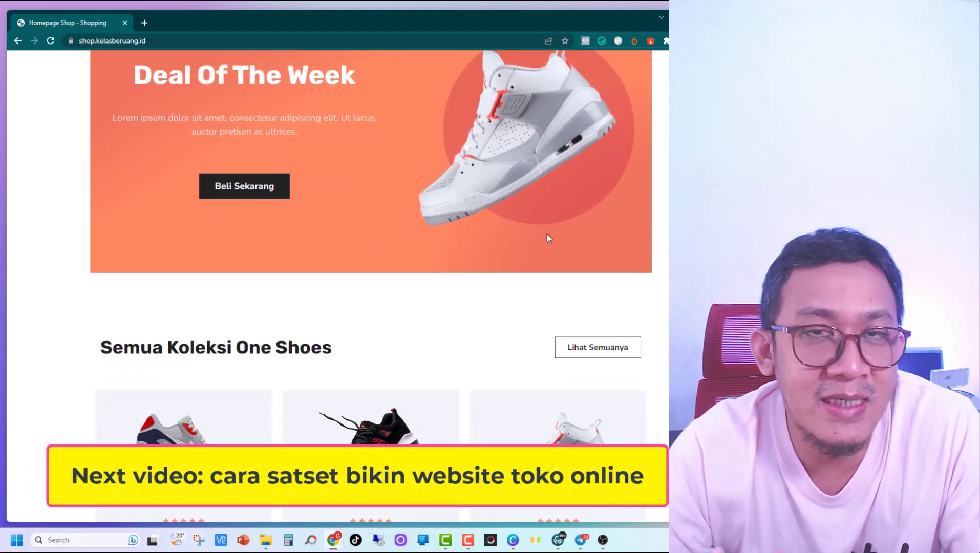
{"action": "scroll", "coordinate": [546, 236], "scroll_direction": "down", "scroll_amount": 4}
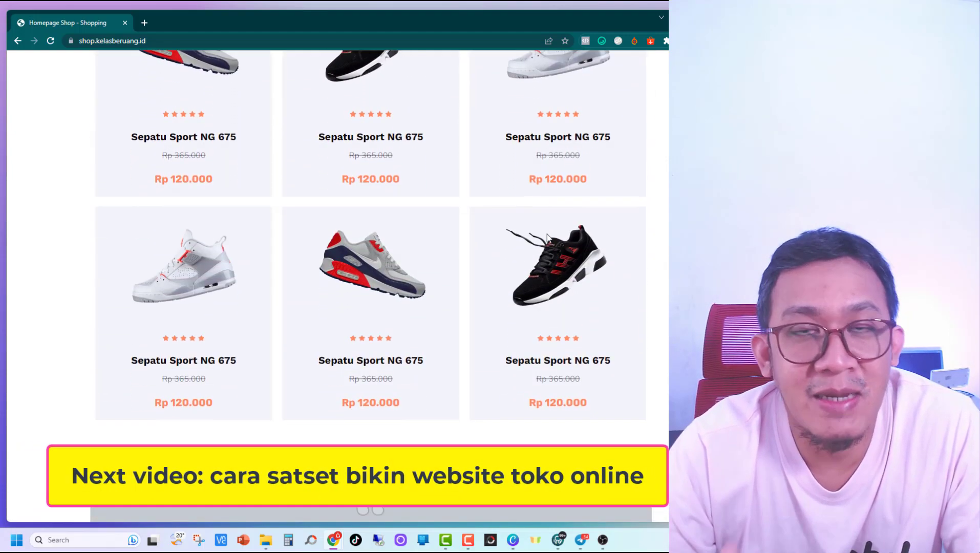
{"action": "scroll", "coordinate": [547, 236], "scroll_direction": "down", "scroll_amount": 4}
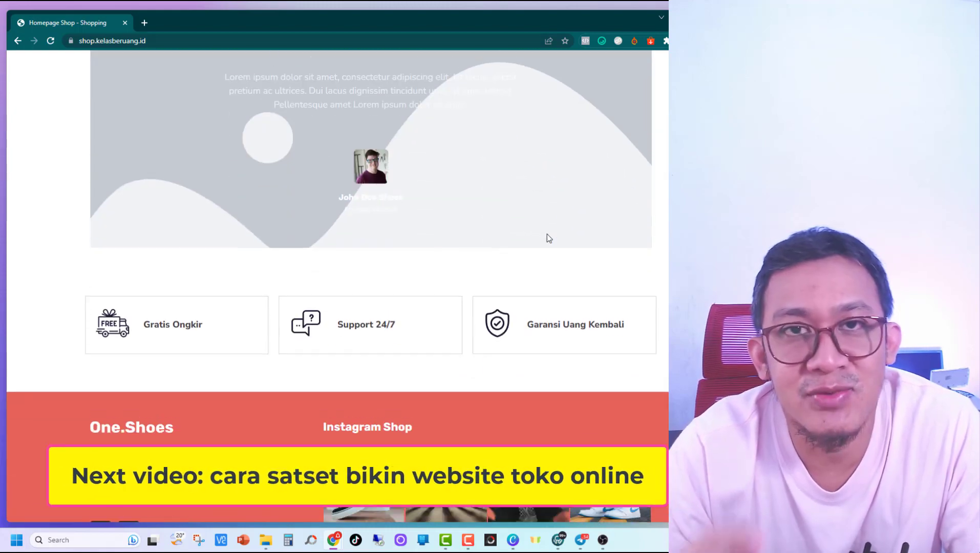
{"action": "scroll", "coordinate": [547, 236], "scroll_direction": "up", "scroll_amount": 6}
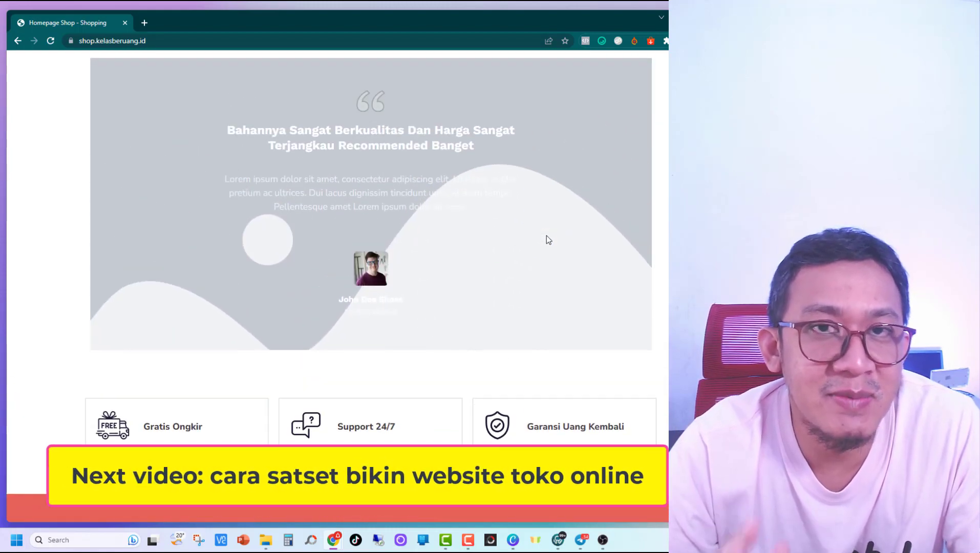
{"action": "scroll", "coordinate": [547, 236], "scroll_direction": "up", "scroll_amount": 6}
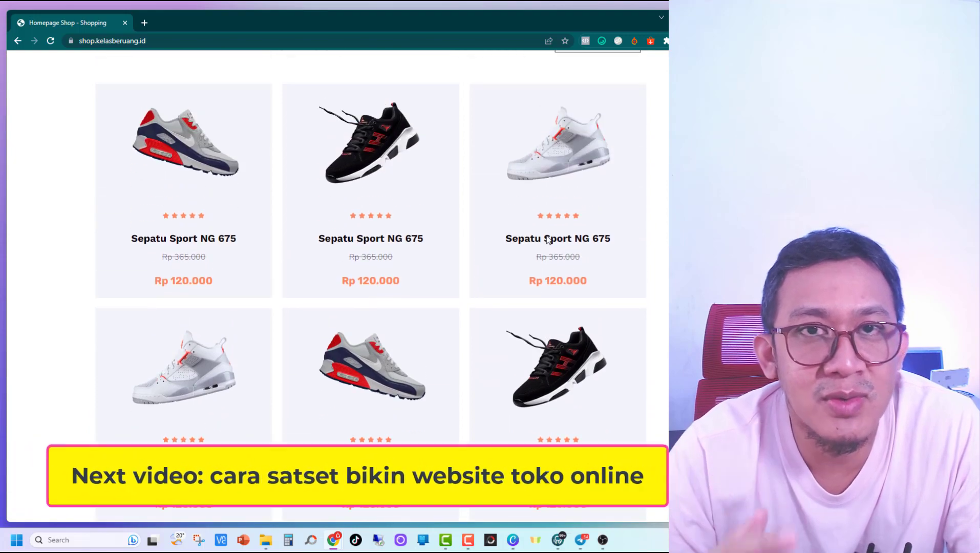
{"action": "scroll", "coordinate": [547, 239], "scroll_direction": "up", "scroll_amount": 5}
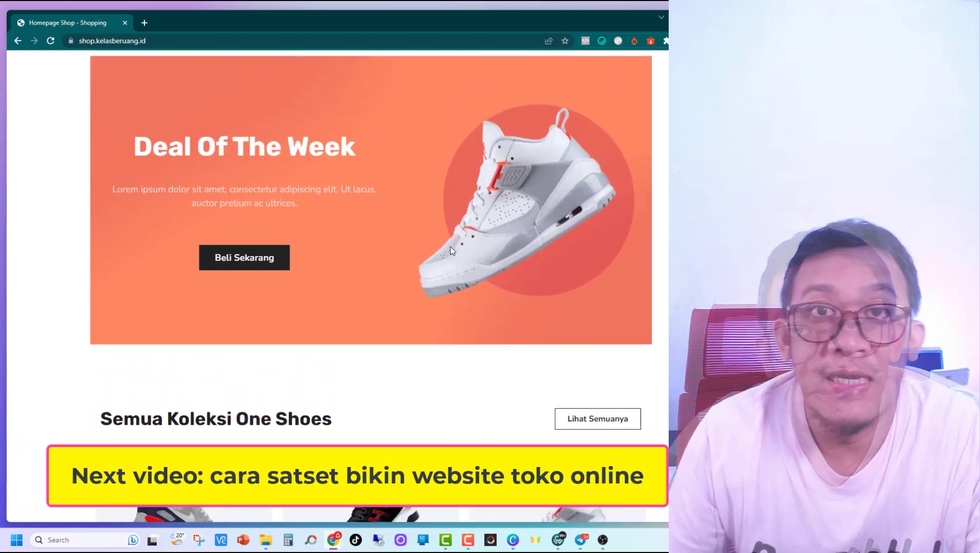
{"action": "scroll", "coordinate": [379, 251], "scroll_direction": "up", "scroll_amount": 5}
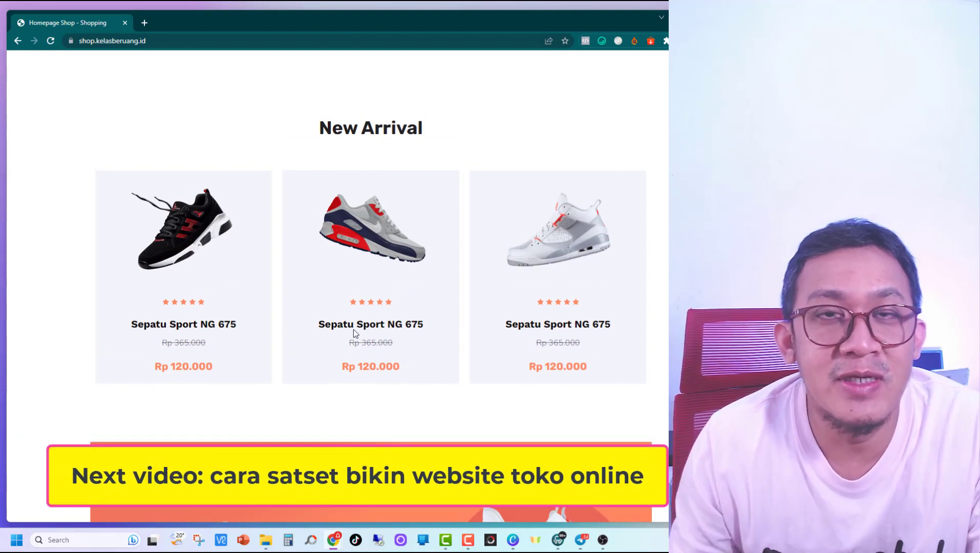
{"action": "scroll", "coordinate": [352, 316], "scroll_direction": "up", "scroll_amount": 2}
{"action": "scroll", "coordinate": [354, 318], "scroll_direction": "up", "scroll_amount": 4}
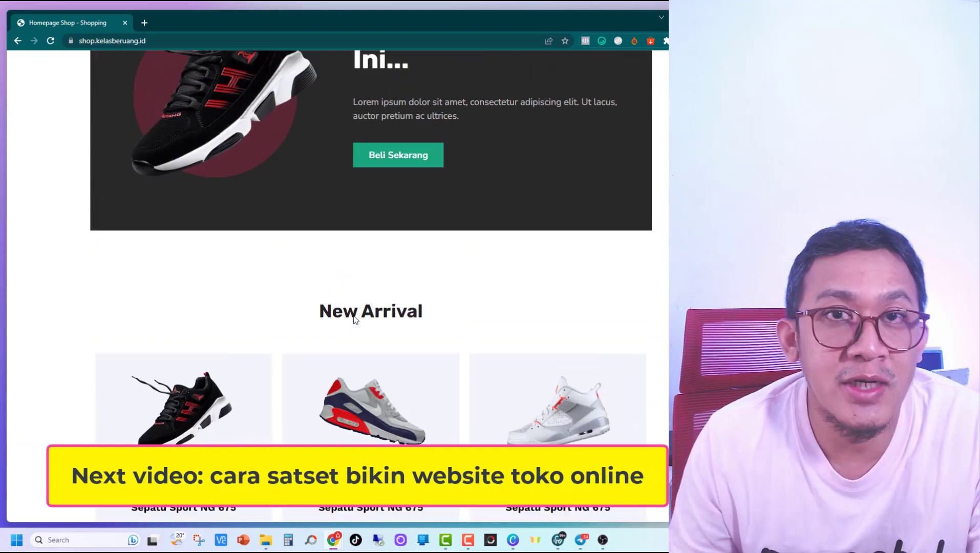